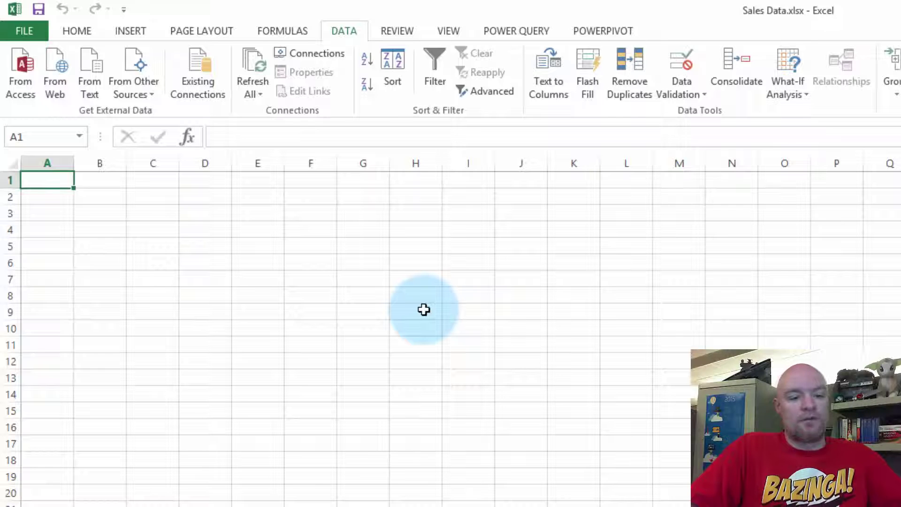
Review Excel's mycube connection definition to confirm its server is Cube1433, then close the dialogs.
click(200, 83)
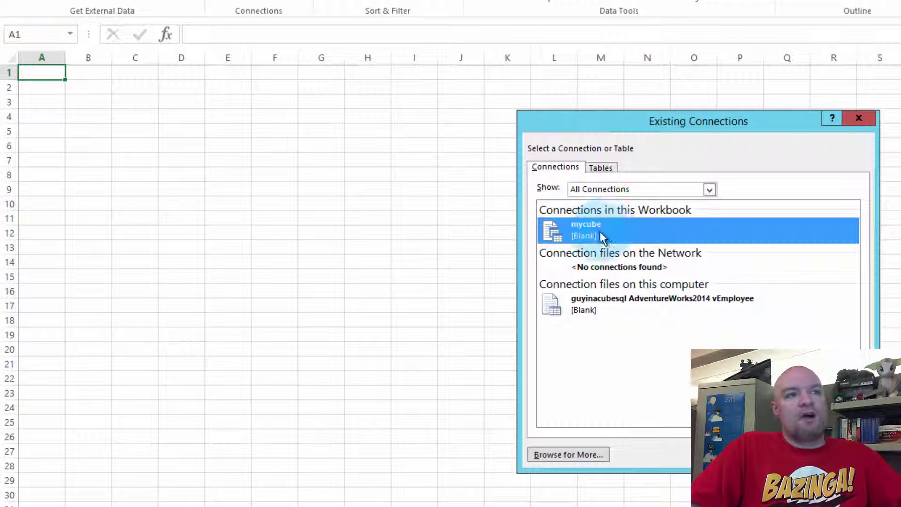
right_click(632, 237)
click(670, 246)
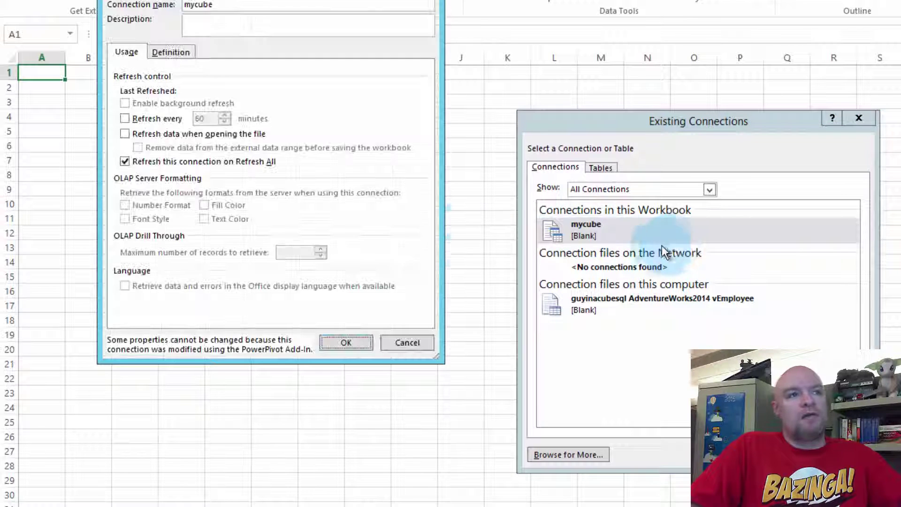
click(164, 52)
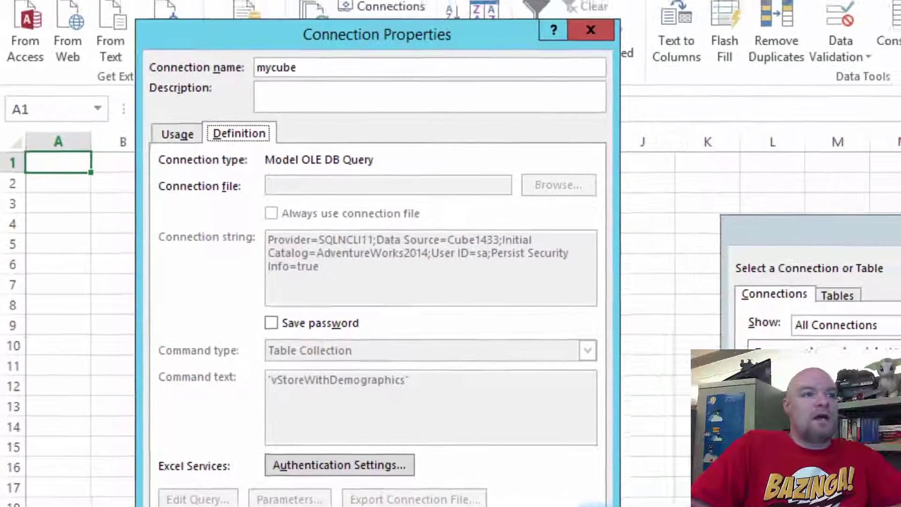
key(Escape)
key(Escape)
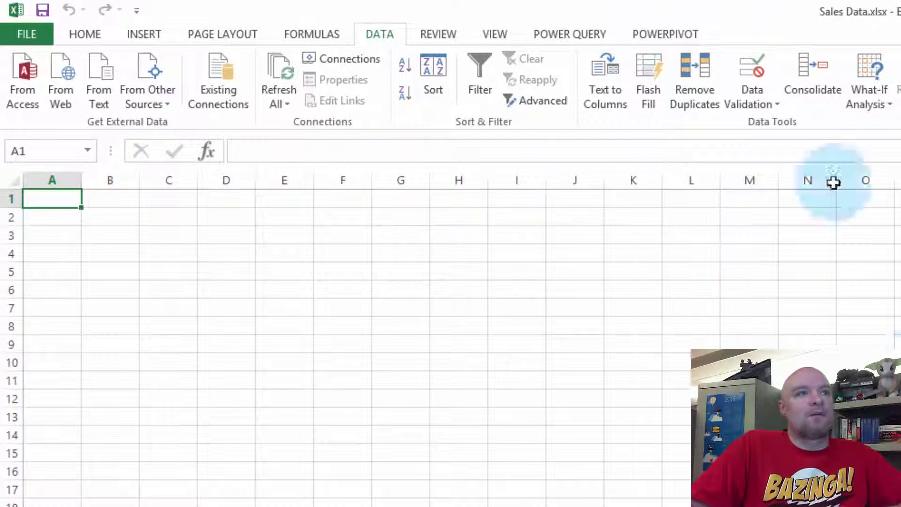
In the PowerPivot data model, confirm mycube uses SQL Server authentication to Cube1433 and AdventureWorks2014.
click(665, 34)
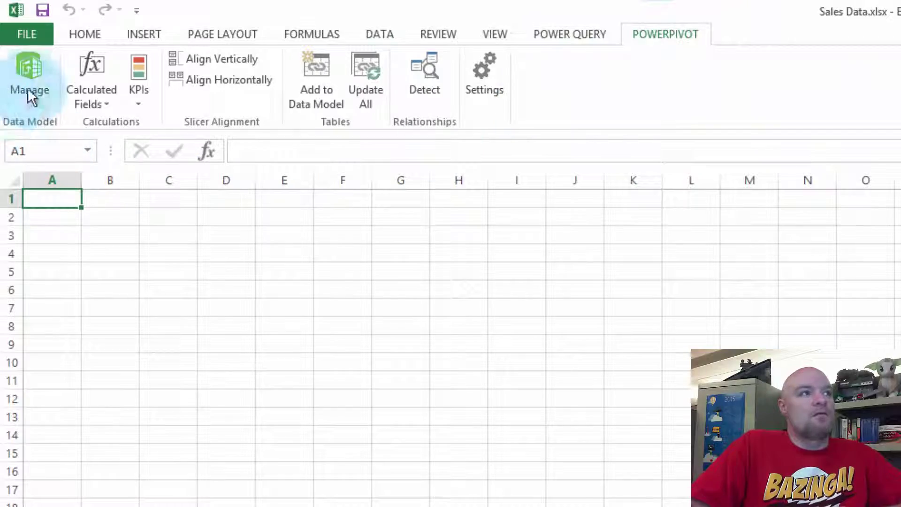
click(29, 89)
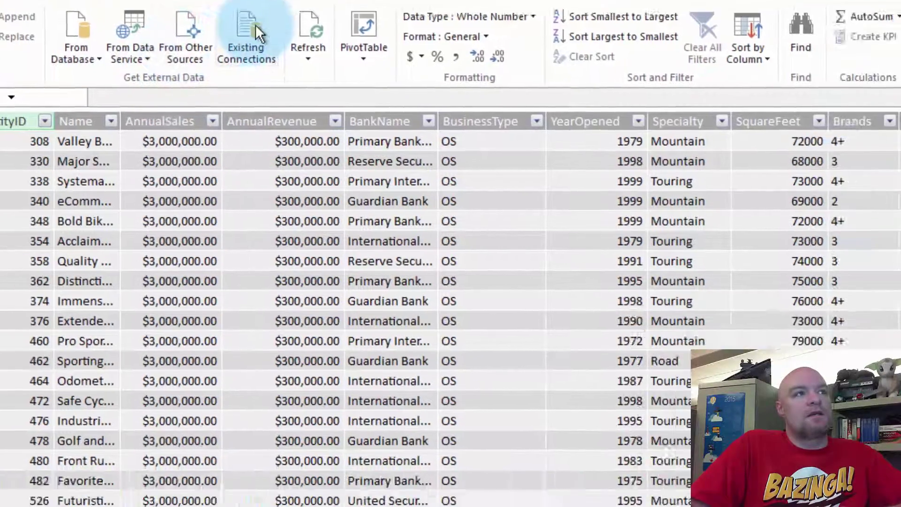
click(343, 74)
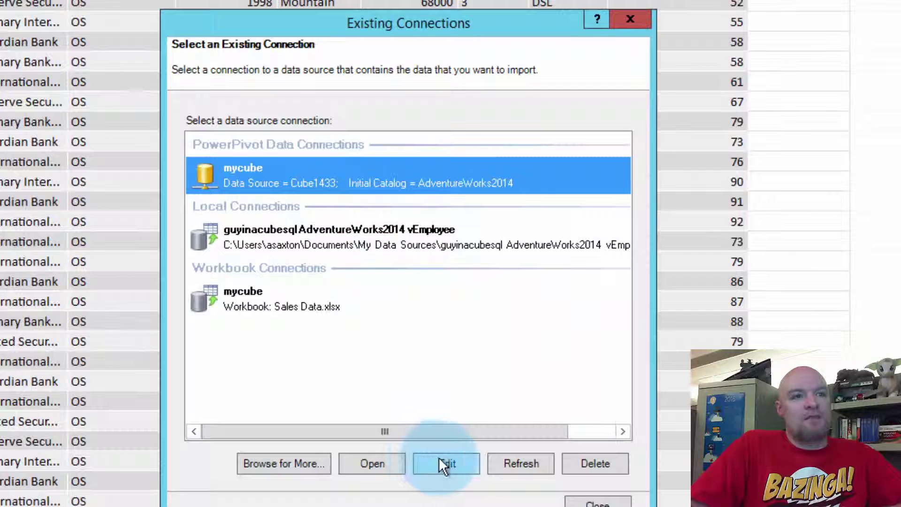
click(446, 464)
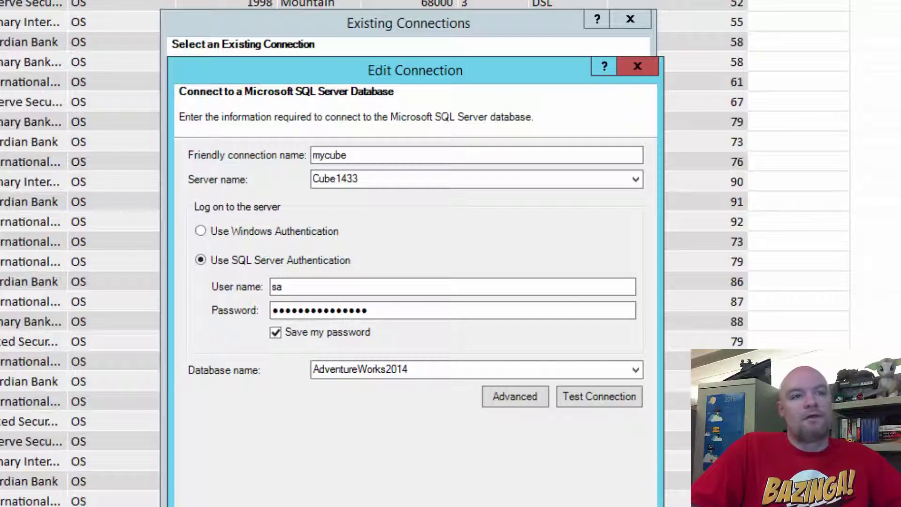
key(Return)
click(601, 501)
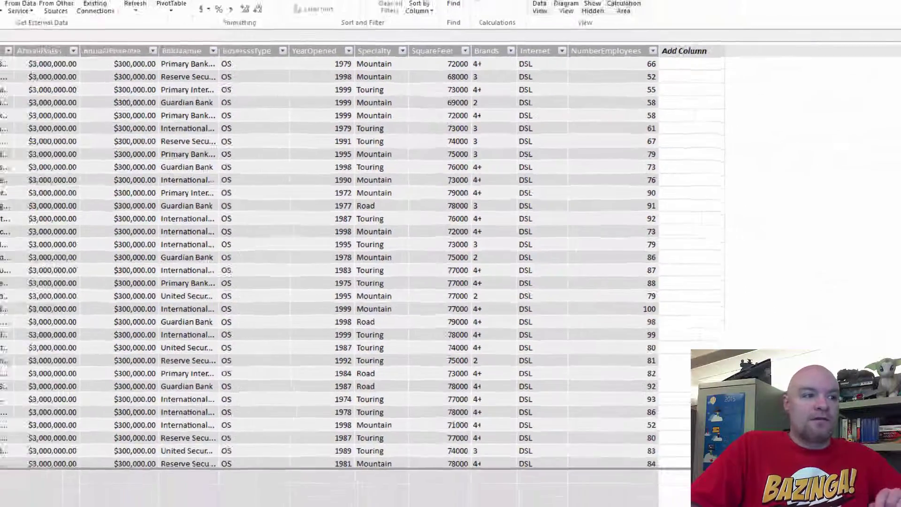
Show the admin center's mycube connection info: gateway GuyInACube, server mycube, database AdventureWorks2014.
mouse_move(153, 498)
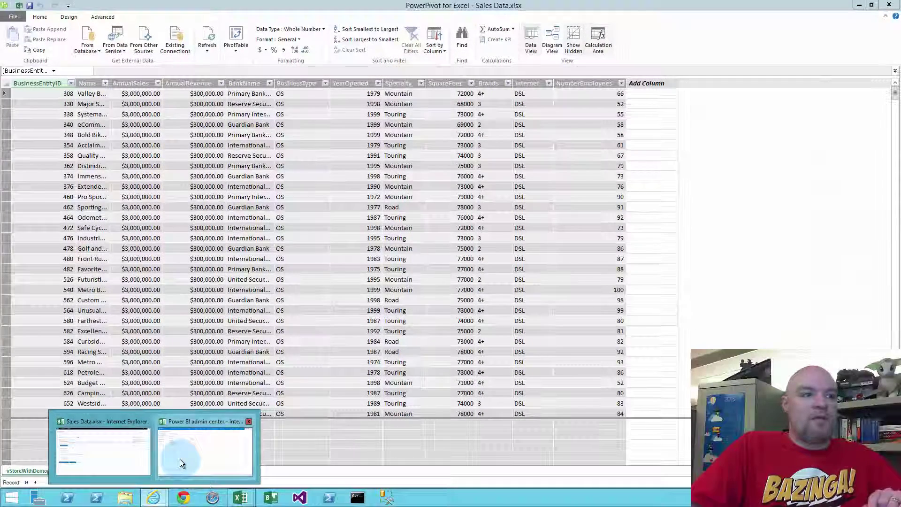
click(179, 459)
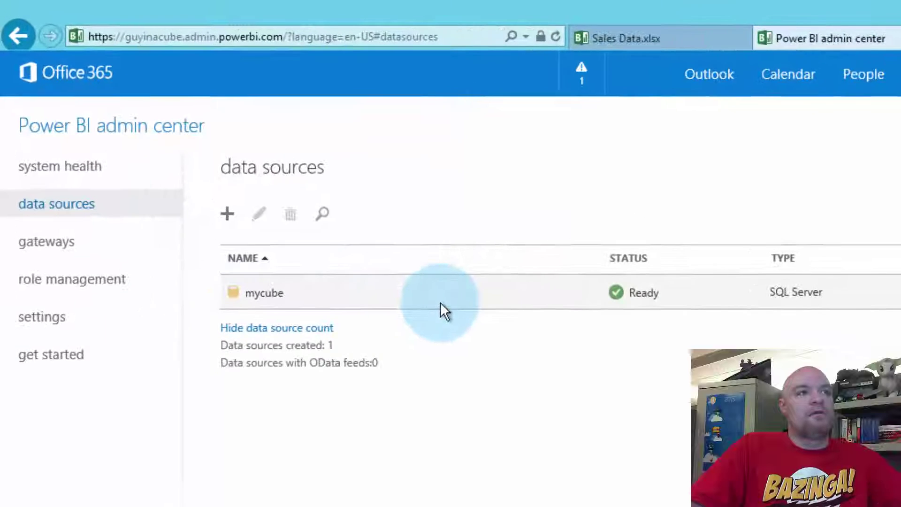
click(437, 306)
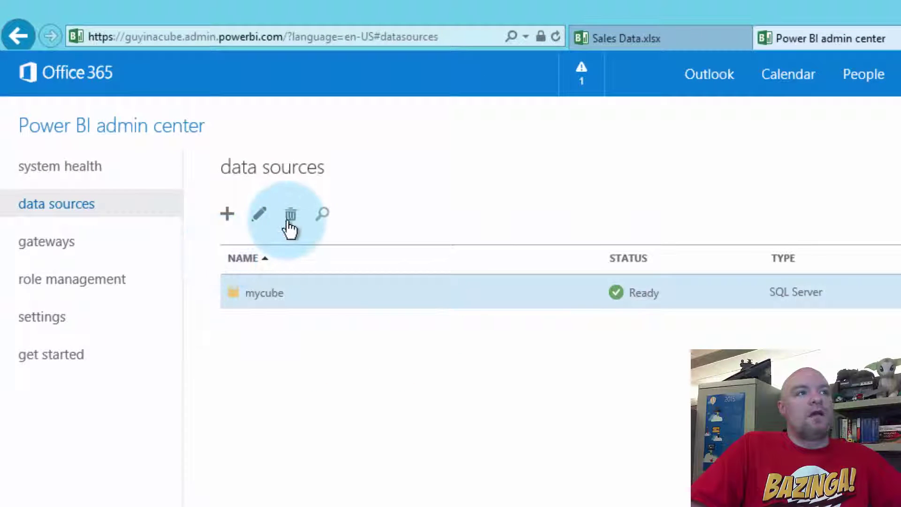
click(291, 215)
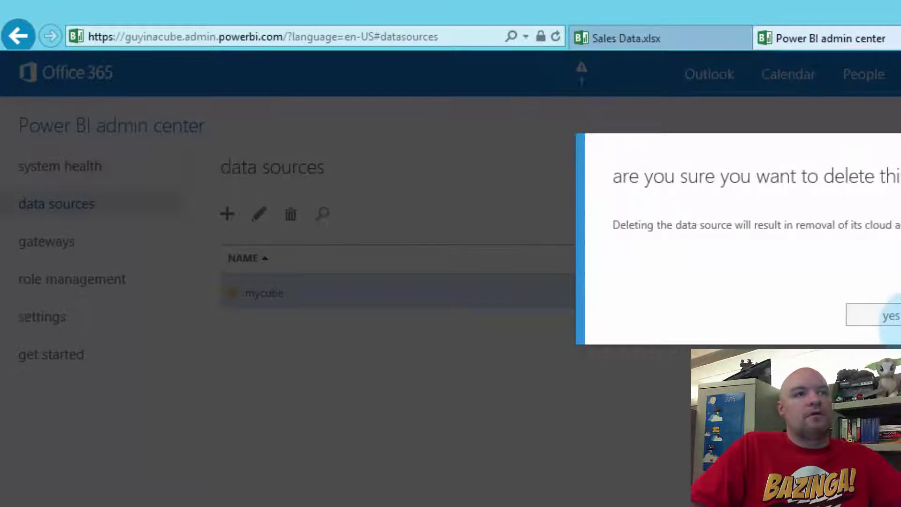
click(875, 316)
click(259, 215)
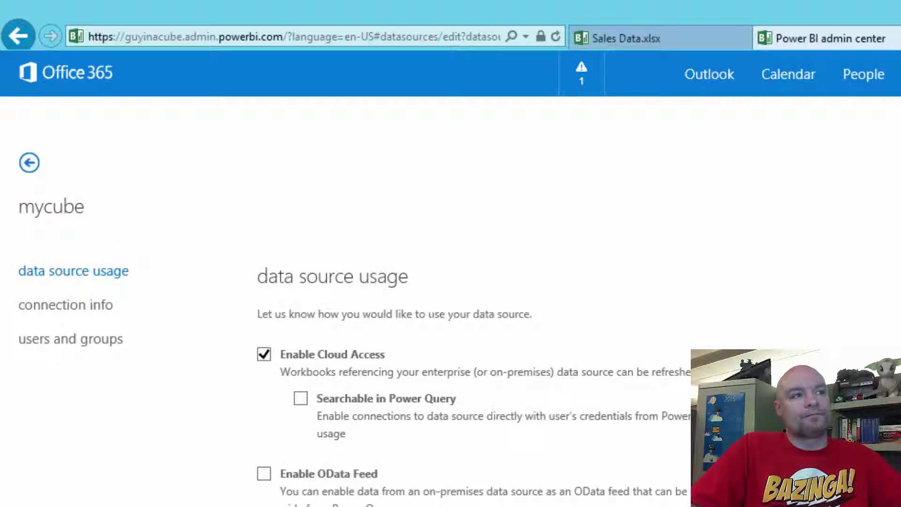
click(97, 315)
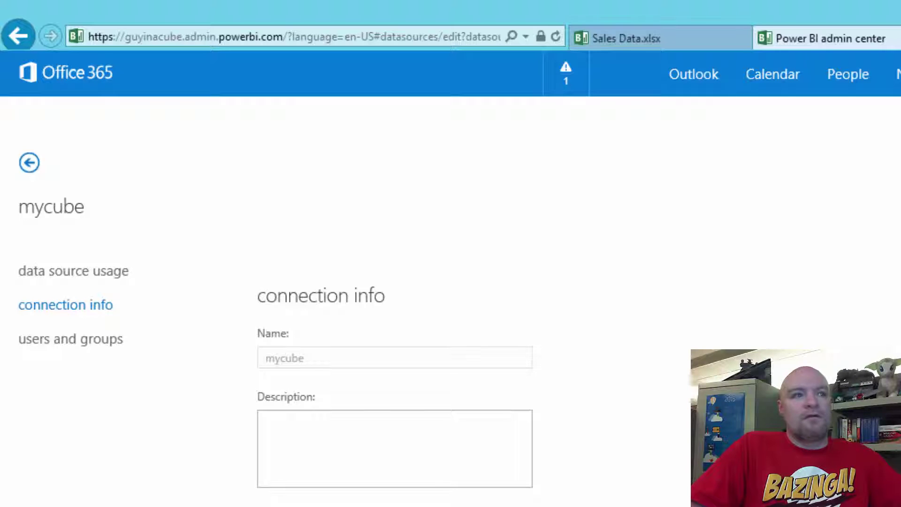
scroll(450, 281, down, 3)
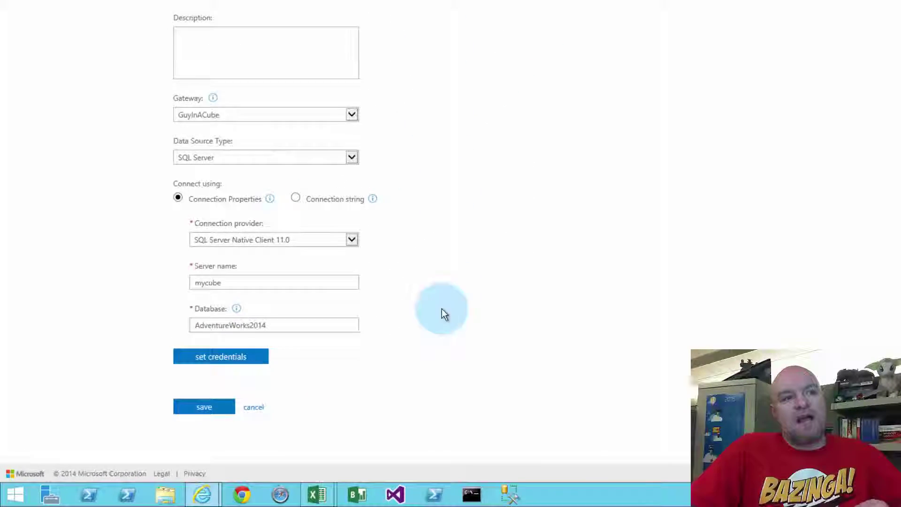
Reopen PowerPivot's mycube connection editor to compare its Cube1433 server name.
mouse_move(317, 494)
click(422, 431)
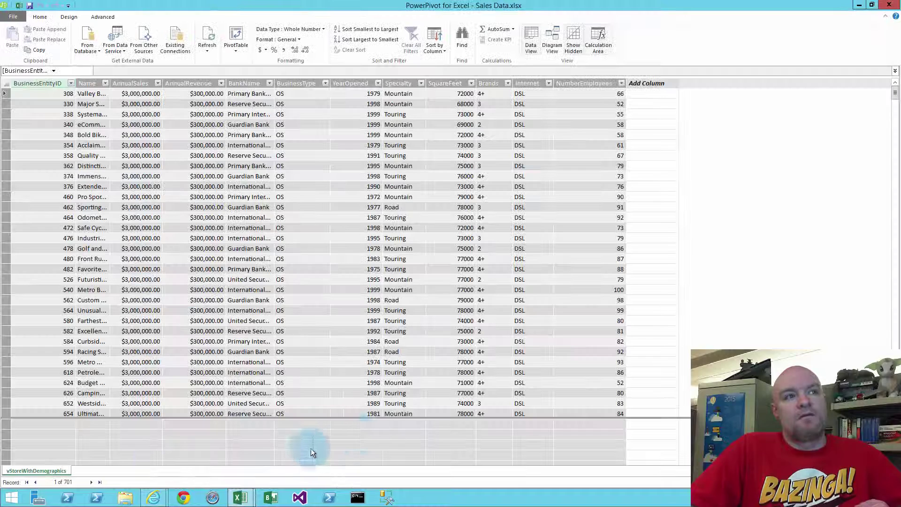
click(175, 40)
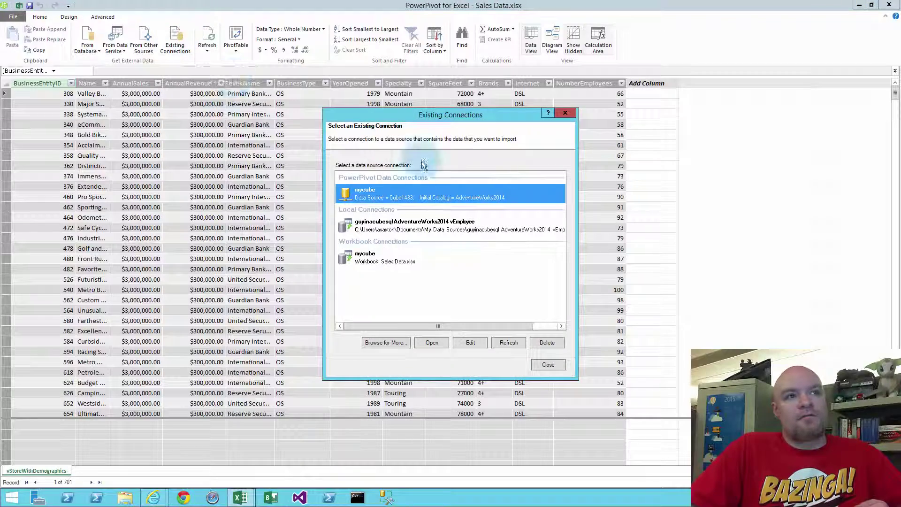
click(472, 349)
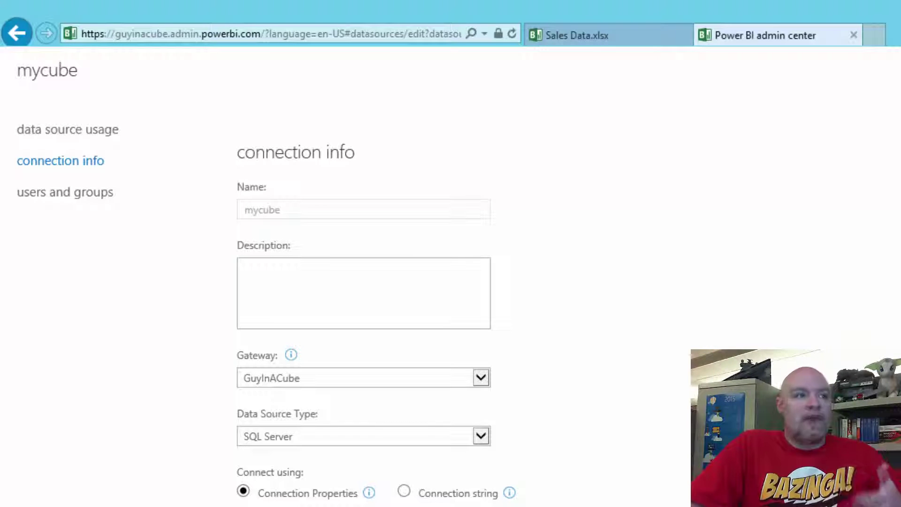
Switch the mycube data source to a connection string, revealing data source=mycube and catalog AdventureWorks2014.
scroll(520, 316, down, 6)
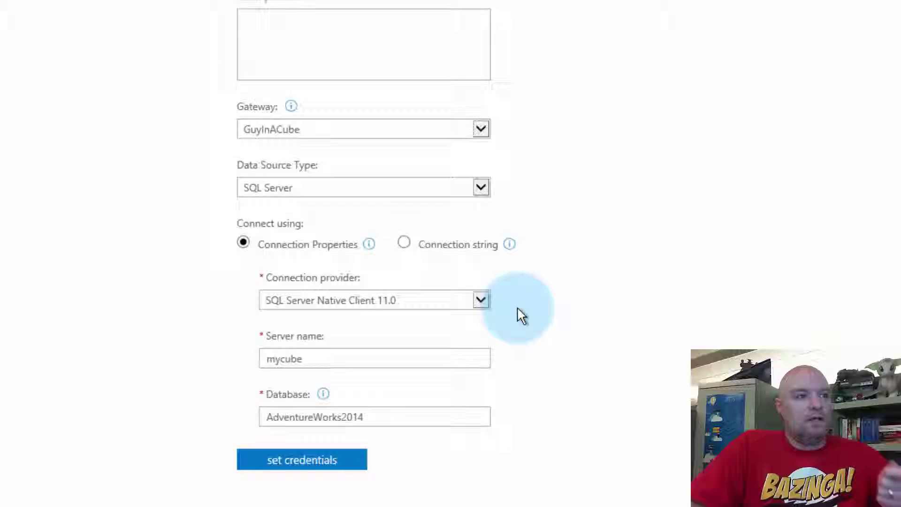
click(404, 193)
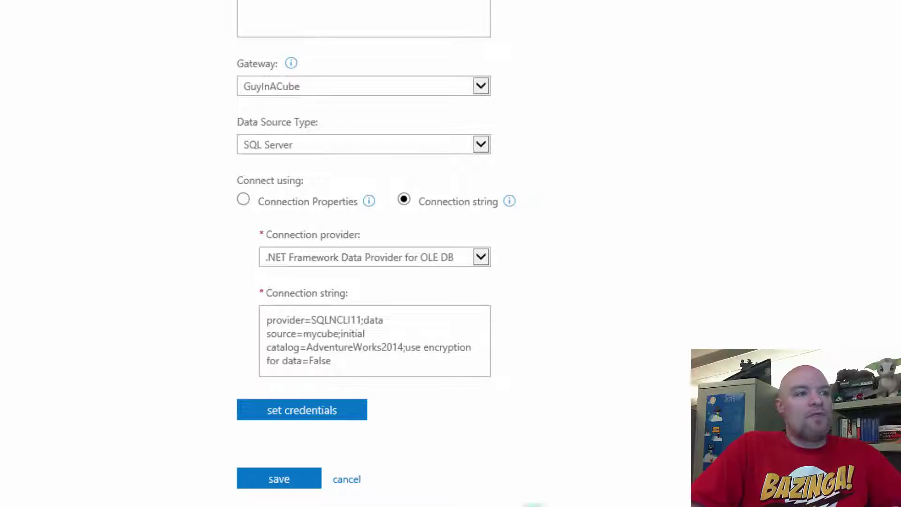
Close PowerPivot's connection dialogs without changes and exit the PowerPivot window.
mouse_move(435, 506)
click(501, 502)
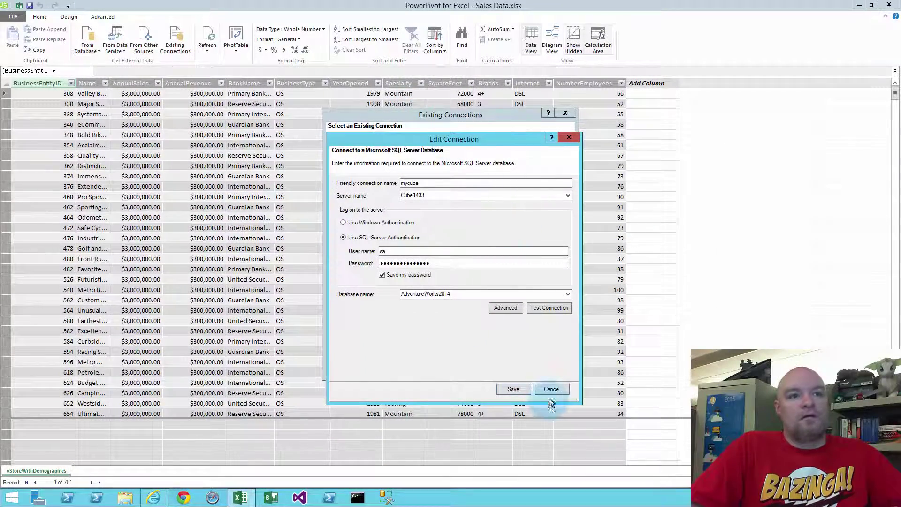
click(552, 389)
click(548, 360)
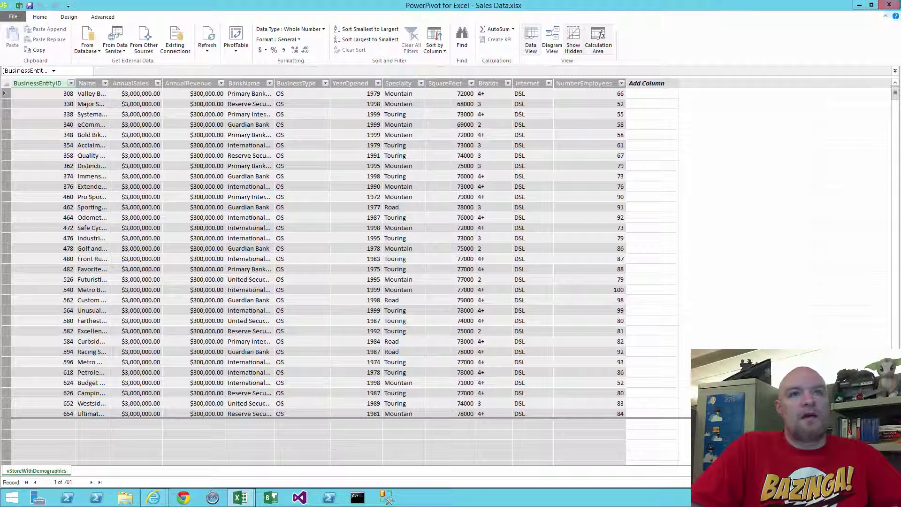
click(890, 5)
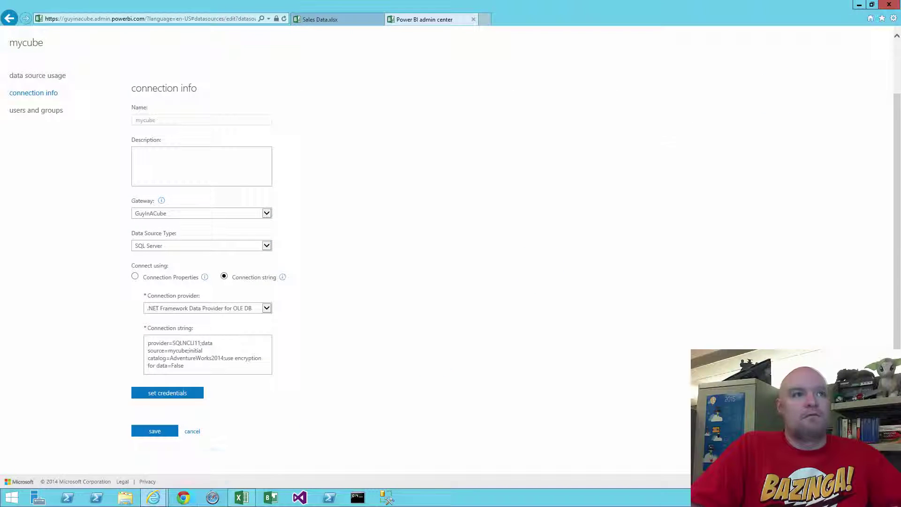
Display Excel's mycube connection definition showing Data Source=Cube1433, then bring back the admin center.
click(240, 497)
click(196, 17)
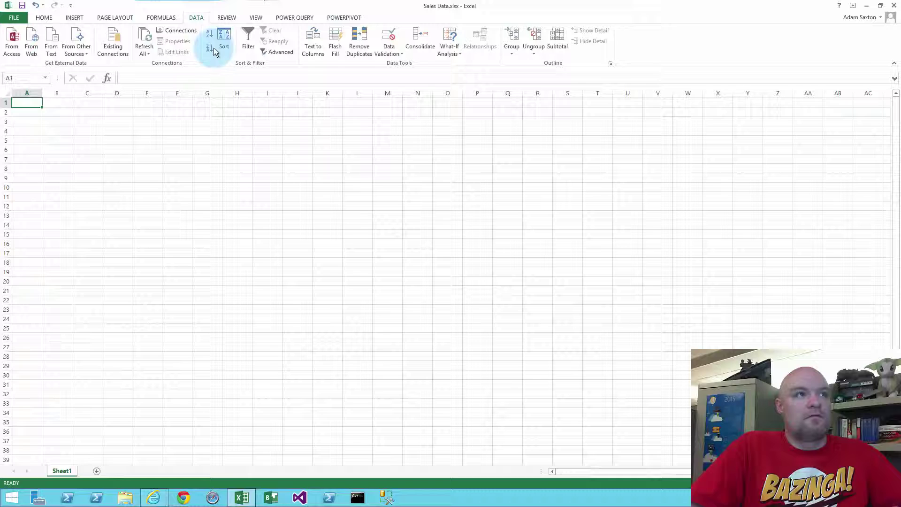
click(113, 41)
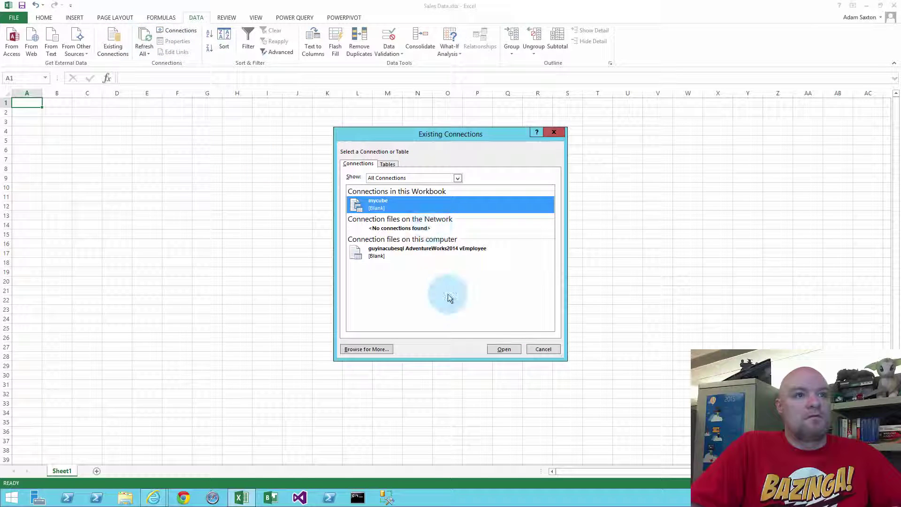
click(465, 211)
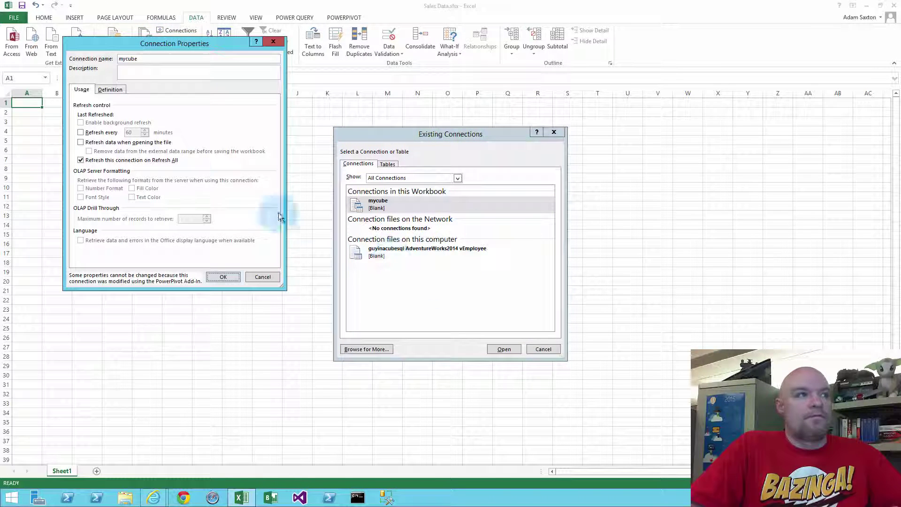
click(116, 89)
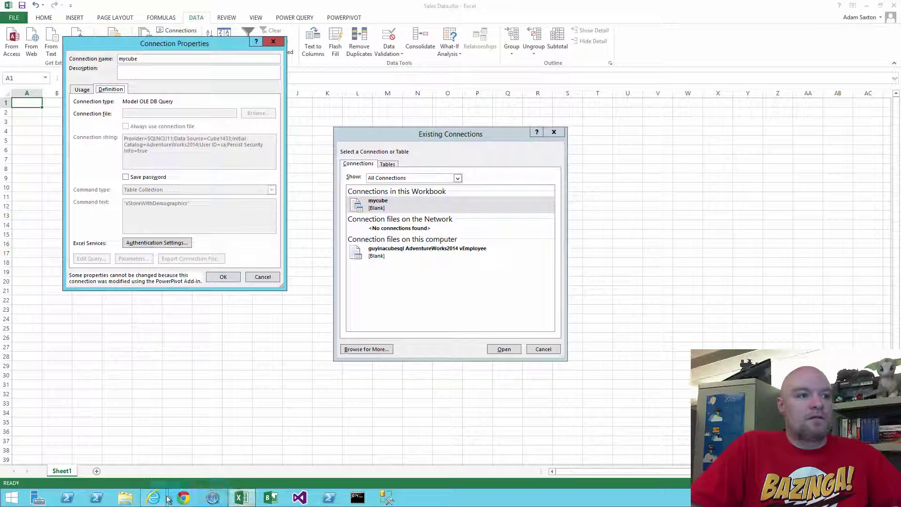
mouse_move(155, 498)
click(216, 424)
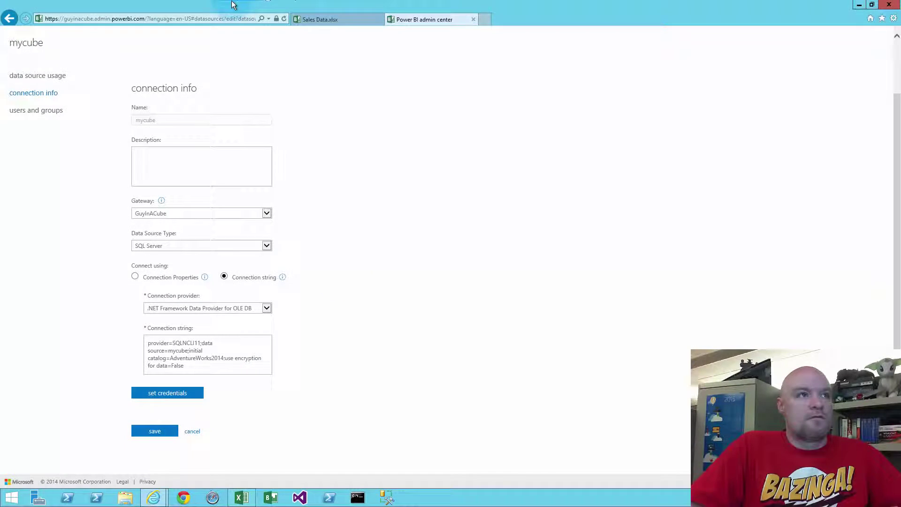
Restore and resize the browser so its mycube connection string sits beside Excel's Connection Properties.
drag(231, 7, 526, 15)
drag(784, 110, 783, 217)
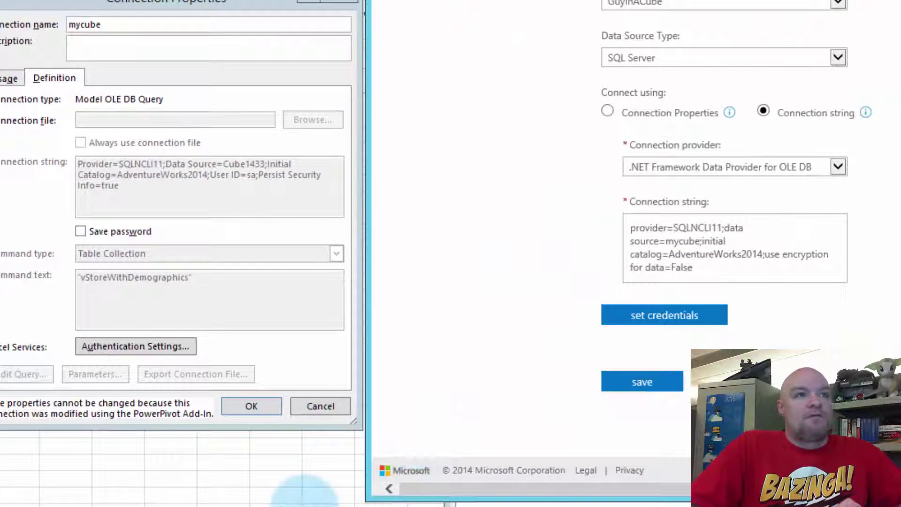
drag(368, 217, 369, 218)
drag(427, 220, 368, 238)
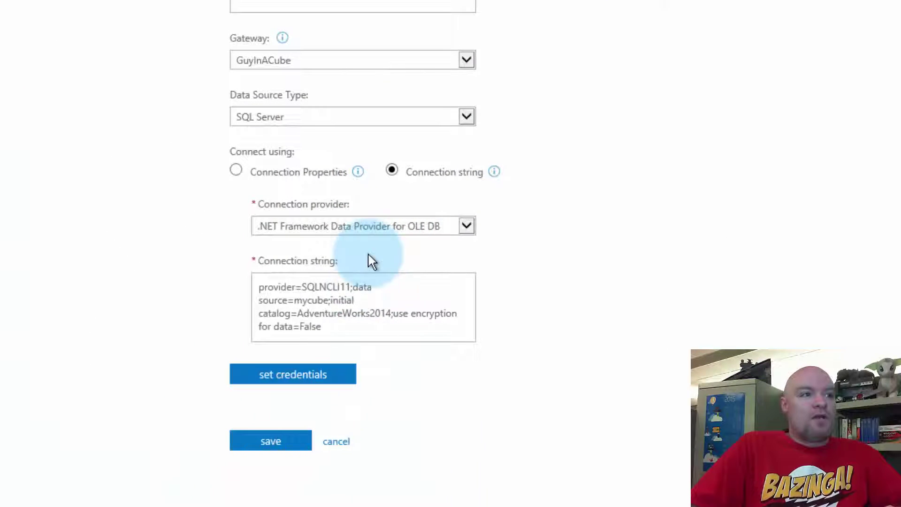
Switch to connection properties and change the server name from mycube to Cube1433.
click(269, 173)
click(310, 283)
drag(316, 283, 165, 261)
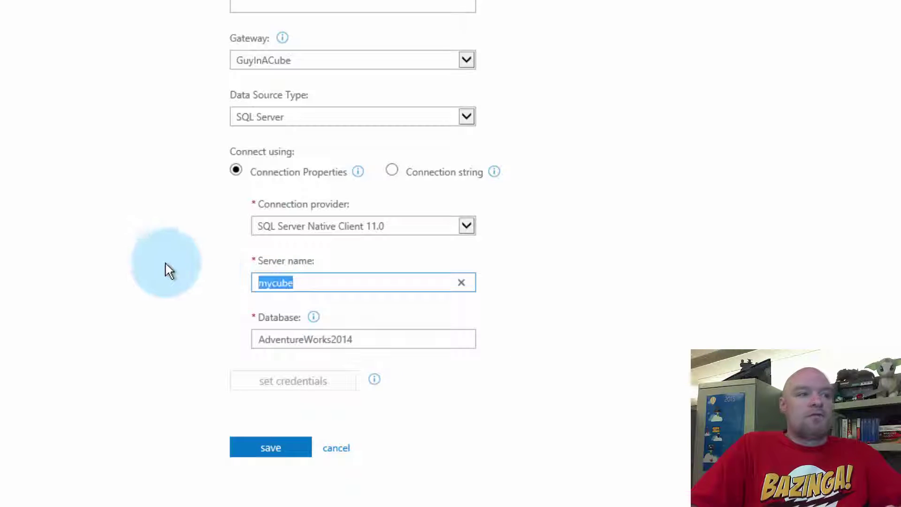
text(Cube1433)
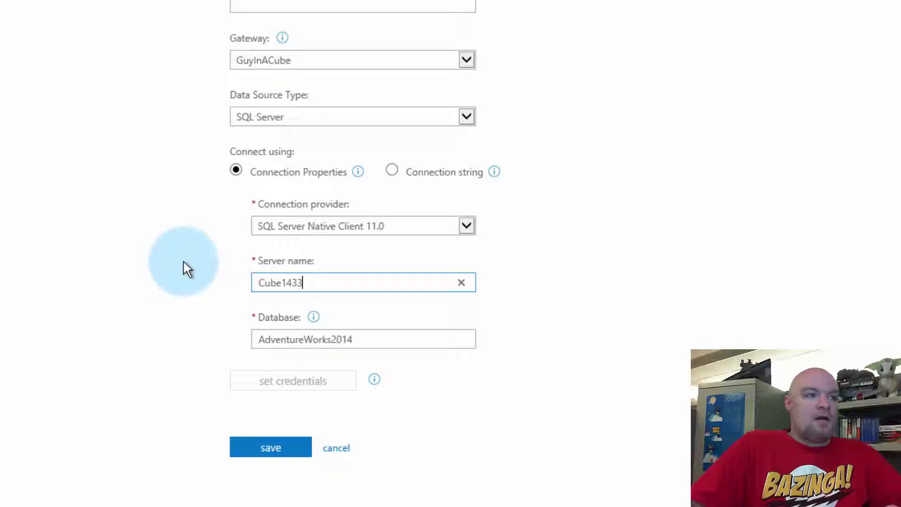
click(517, 375)
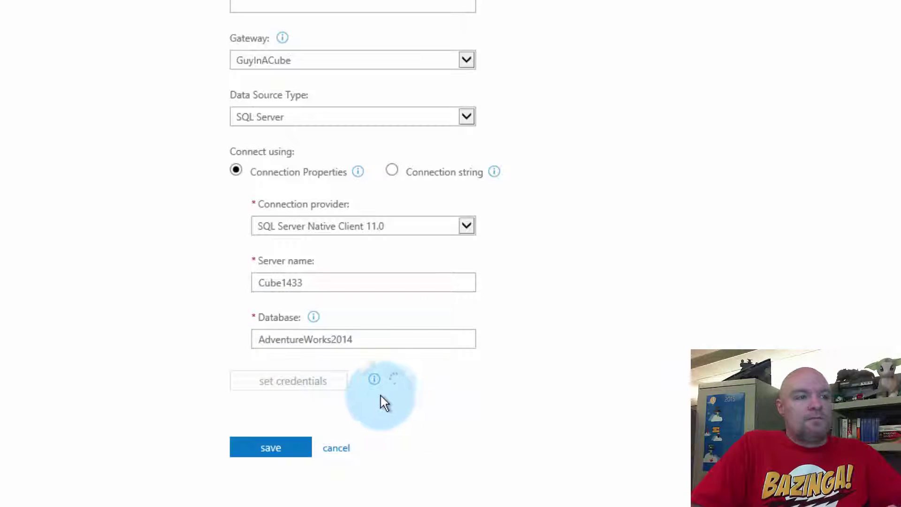
Enter the database user name and password, set Organizational privacy, test, and save the credentials.
click(306, 383)
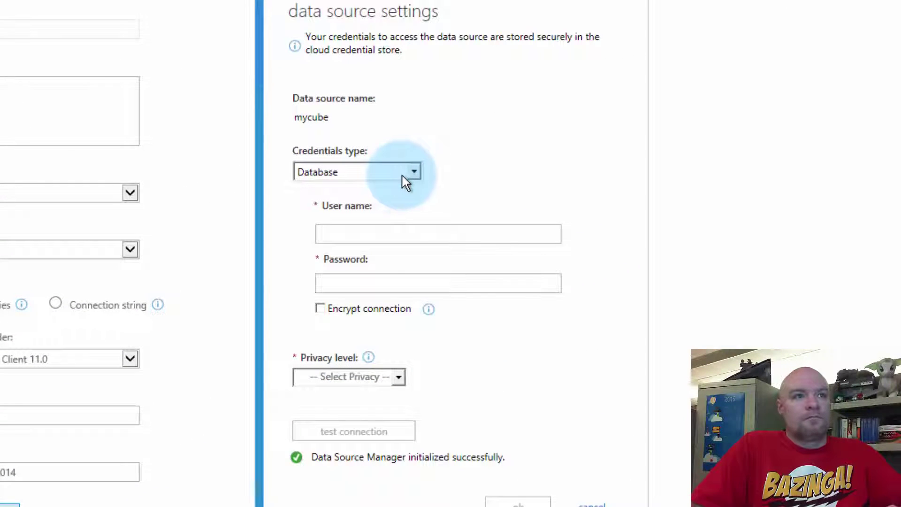
click(380, 236)
text(sa)
click(379, 284)
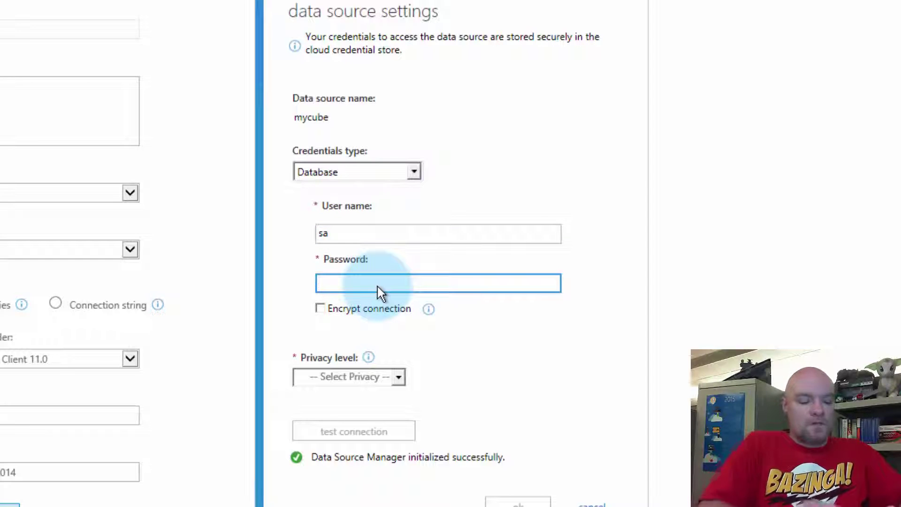
text(******)
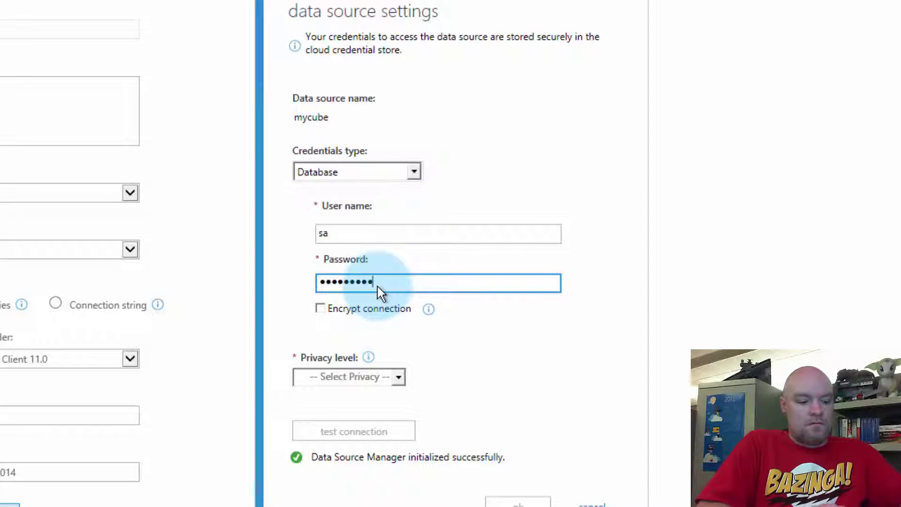
text(******)
click(368, 378)
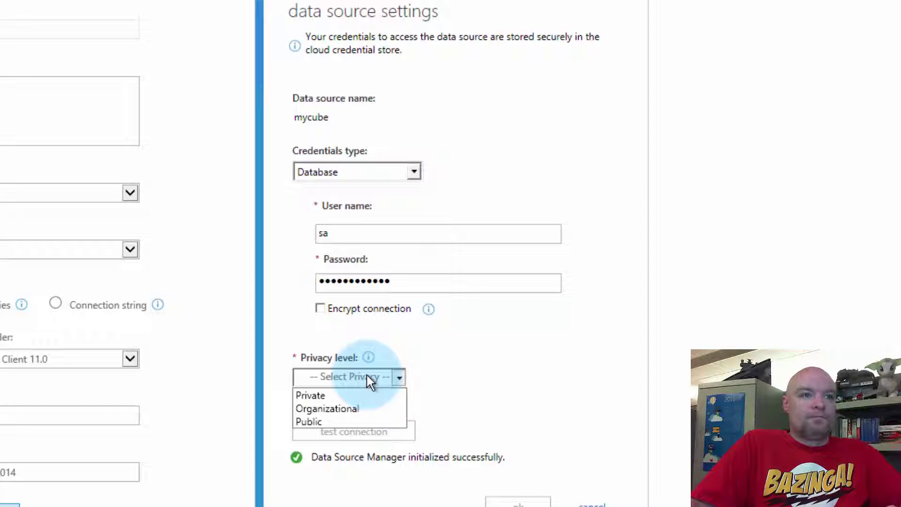
click(364, 411)
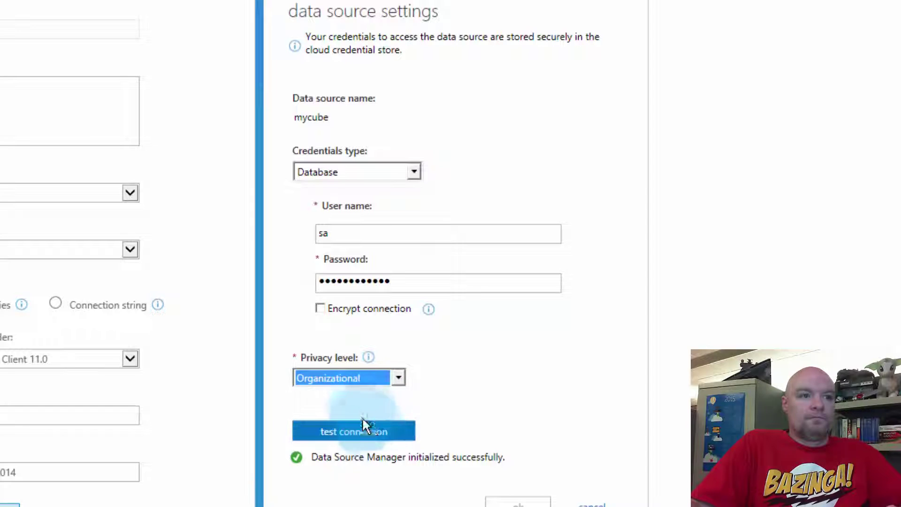
click(402, 438)
click(514, 500)
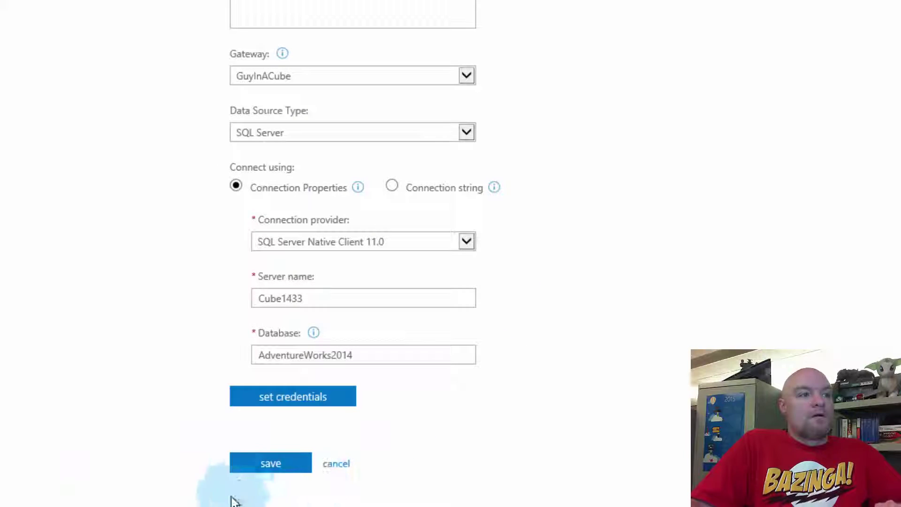
Save the data source, pass the Sales Data.xlsx connection test, and queue the report for refresh.
click(263, 470)
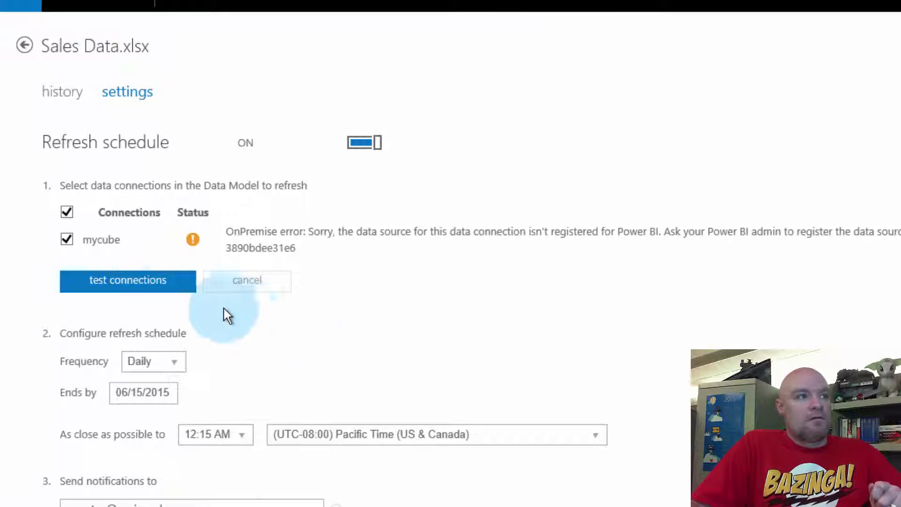
click(135, 286)
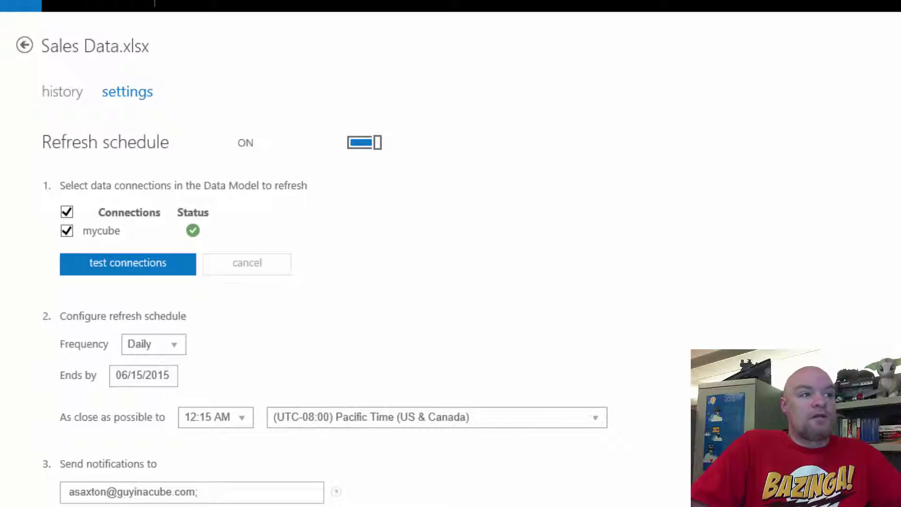
click(117, 488)
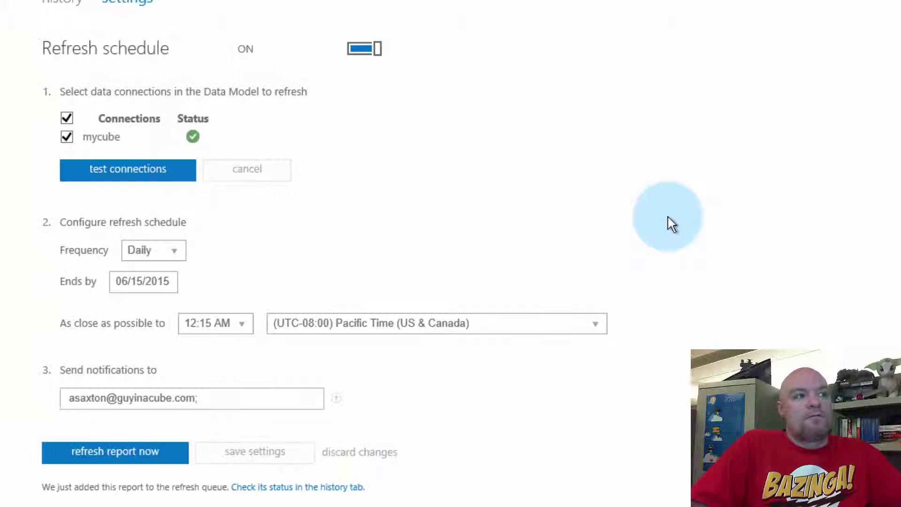
click(55, 3)
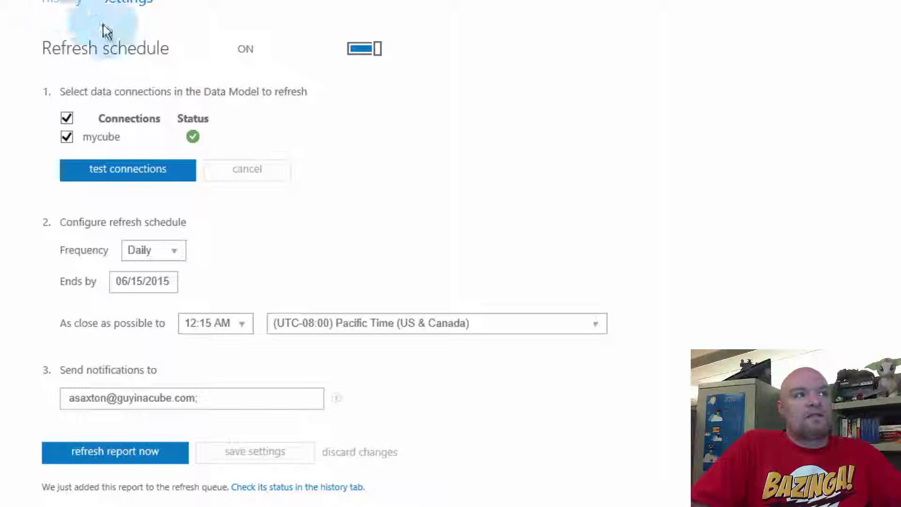